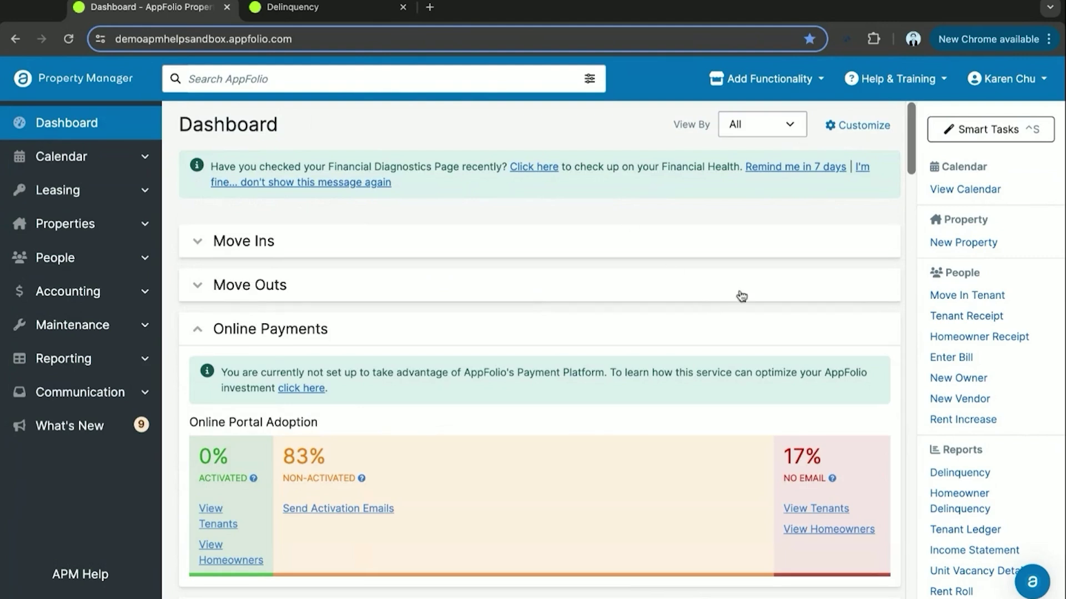
- Return to the Dashboard and open the Owners list under People
click(960, 380)
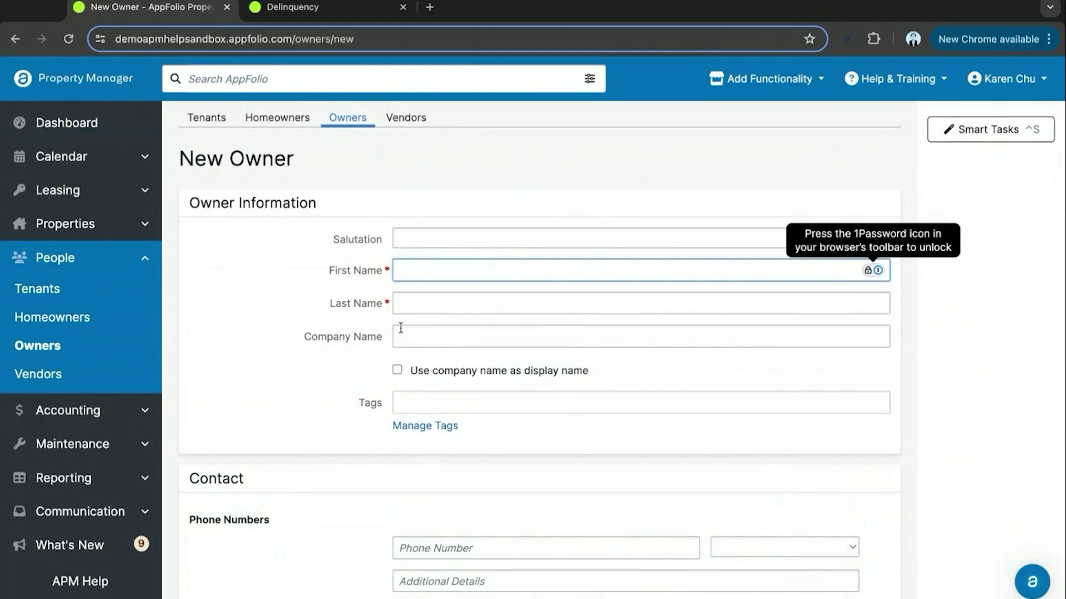
click(89, 139)
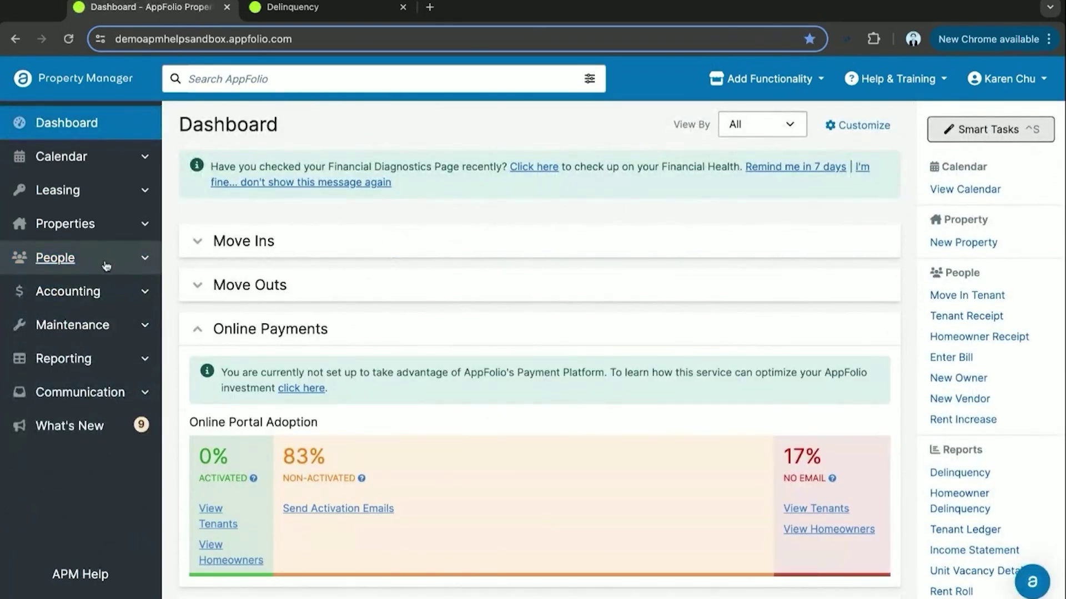
click(103, 260)
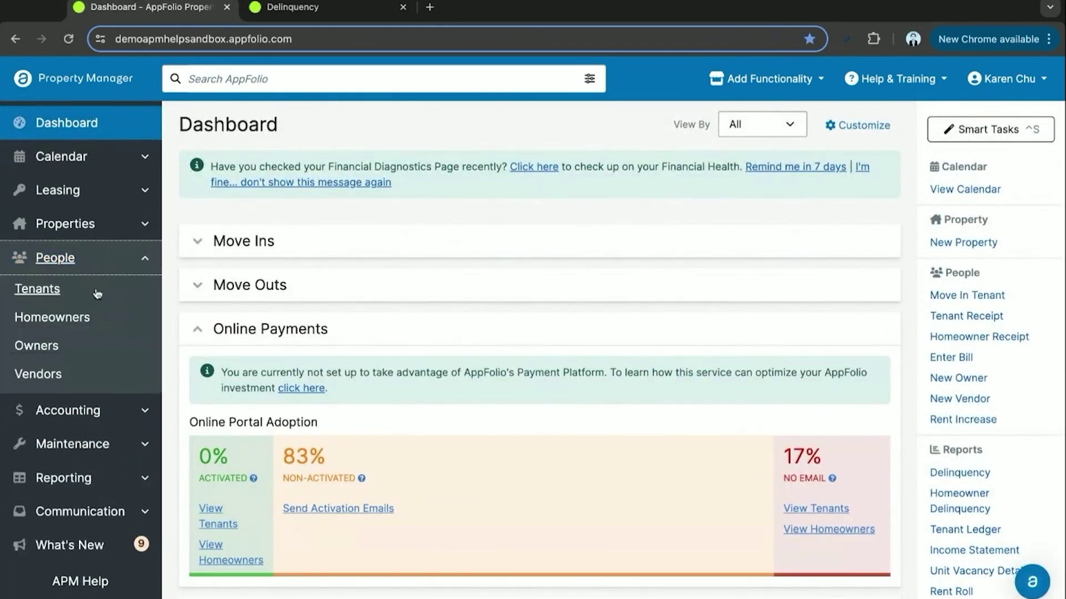
click(36, 346)
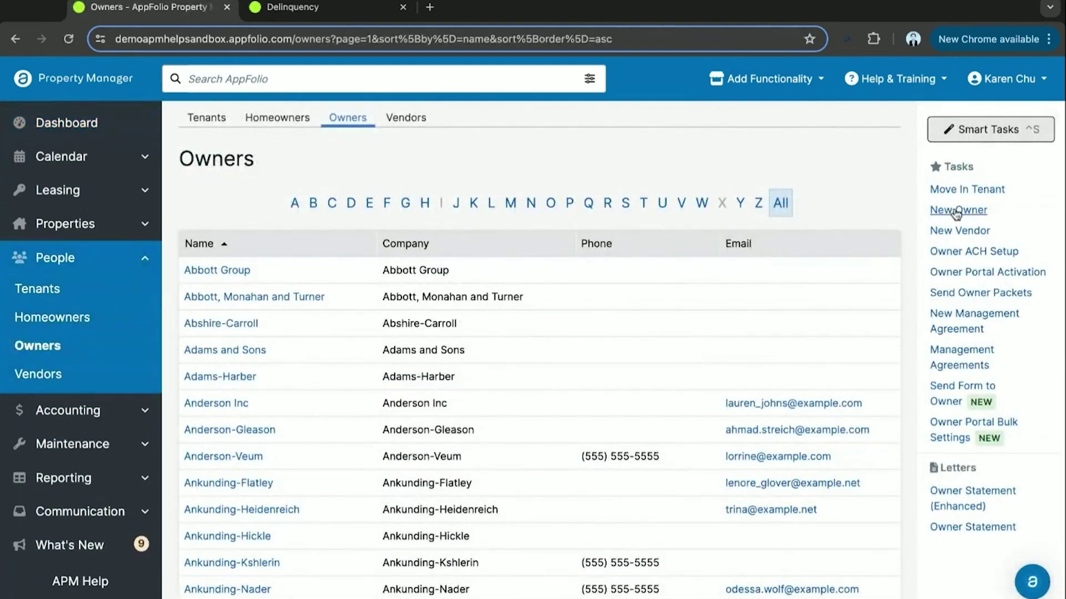
- Start a new owner with company name 'Smaug Real Estate' used as the display name
click(953, 211)
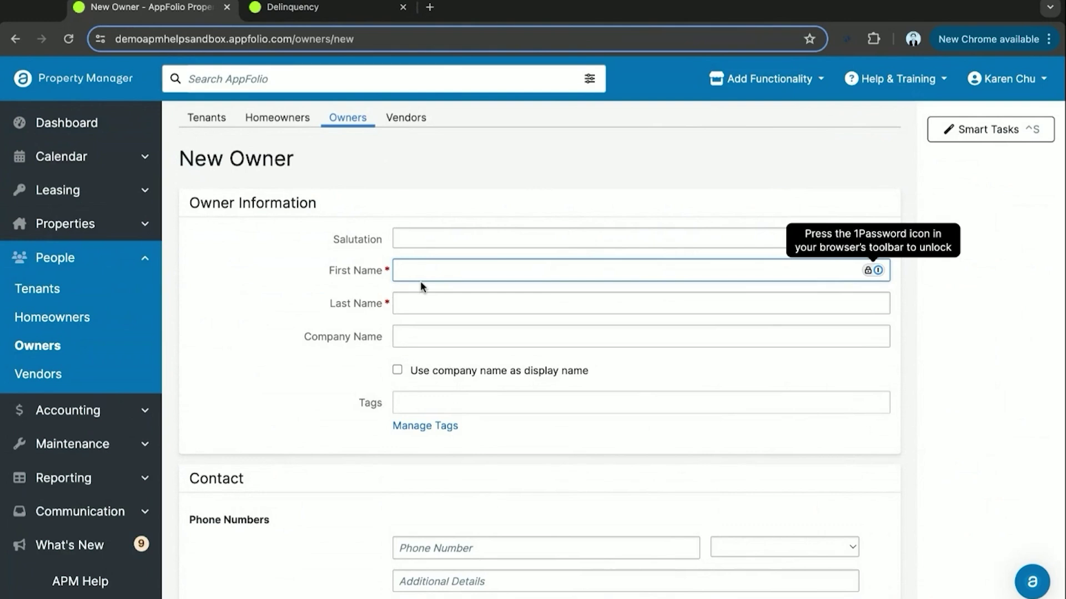
click(396, 370)
click(416, 342)
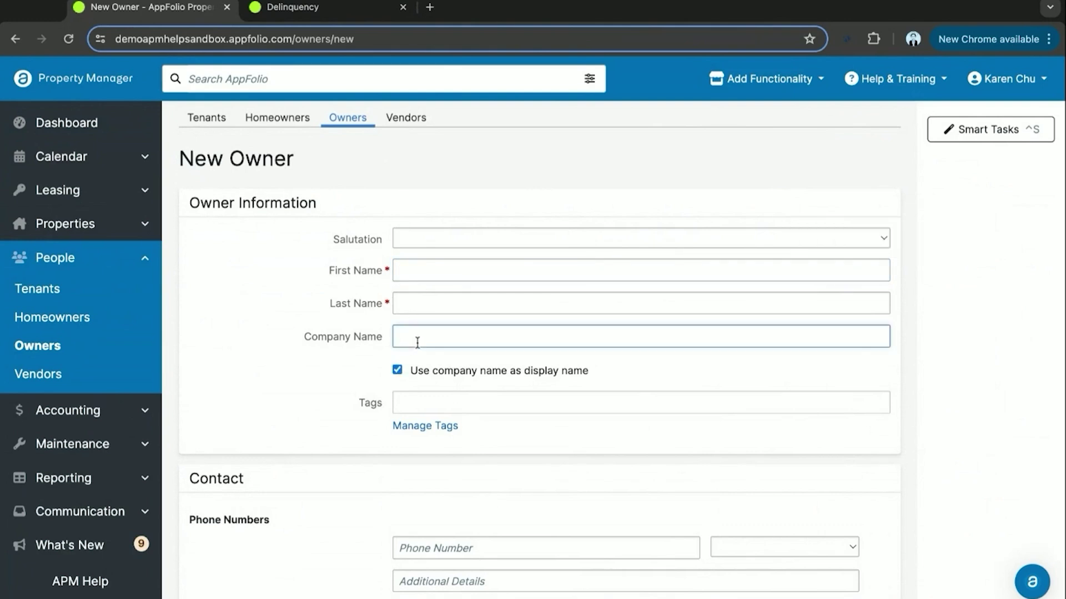
text(s)
text(Smaug)
text( Real Estate)
click(241, 394)
- Enter the owner's phone number and e-mail address
scroll(240, 395, down, 5)
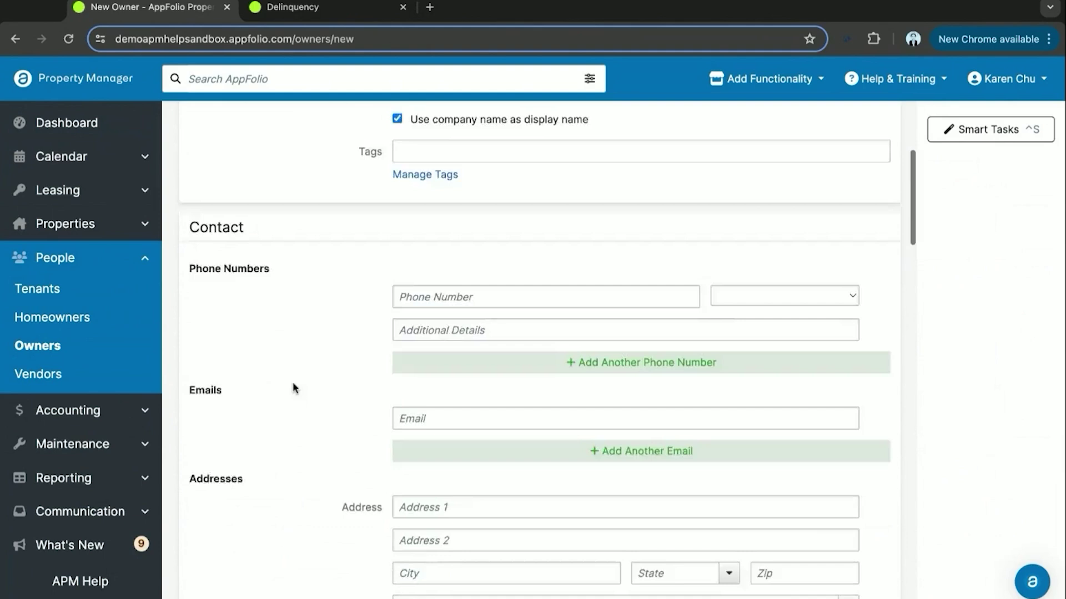
scroll(294, 388, down, 2)
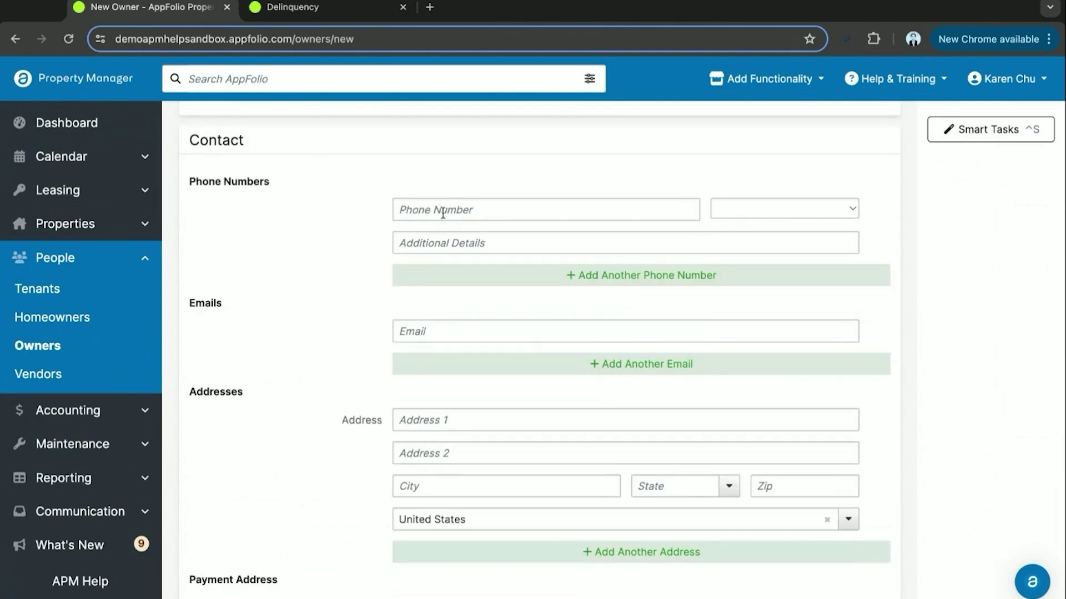
click(447, 212)
text(99)
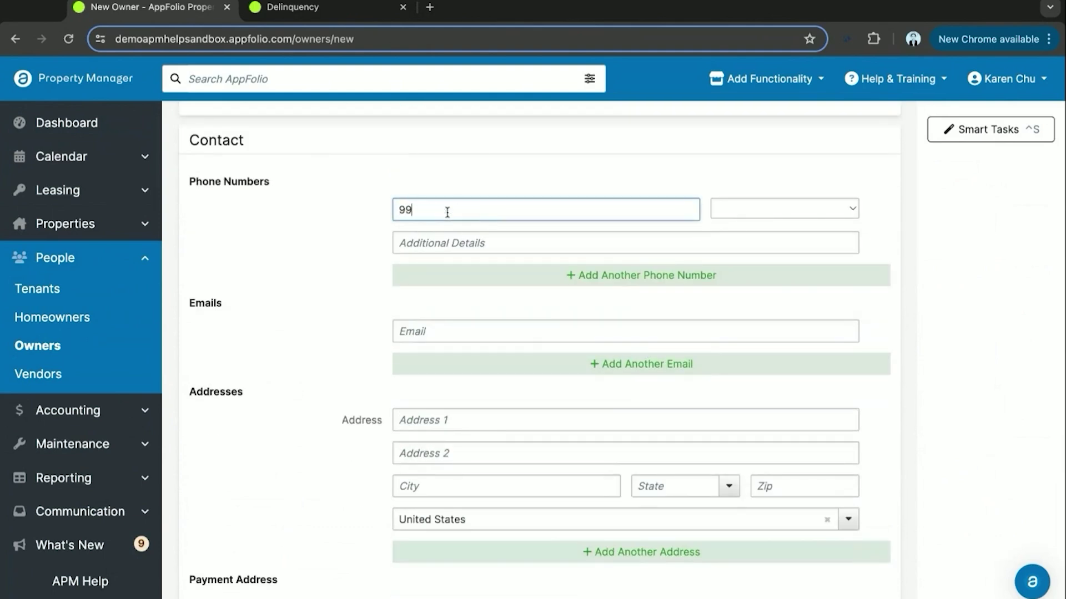
text(9-999-9999)
scroll(444, 319, down, 1)
click(445, 309)
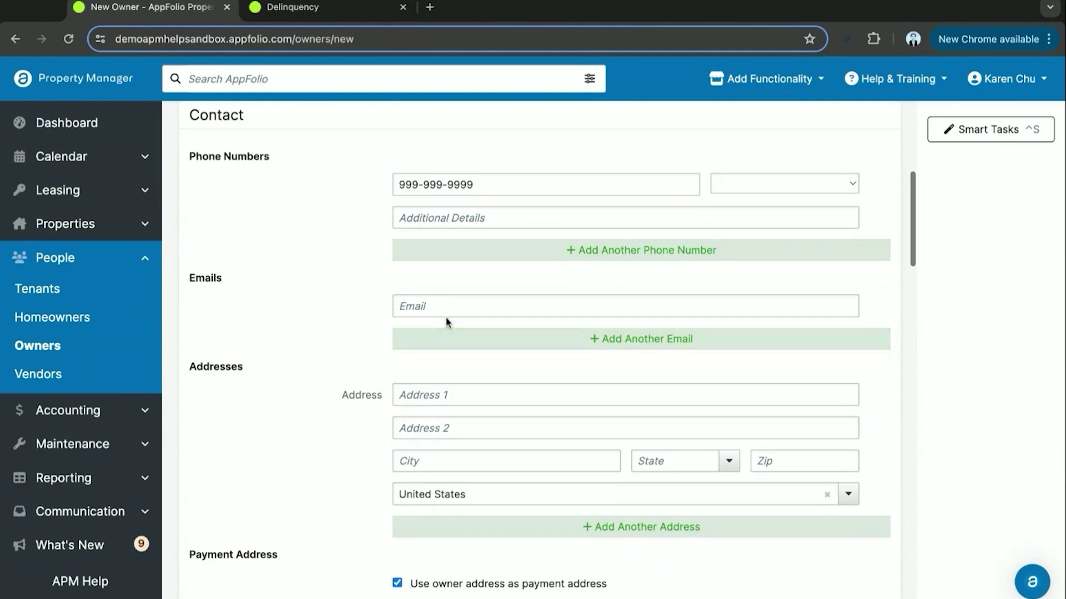
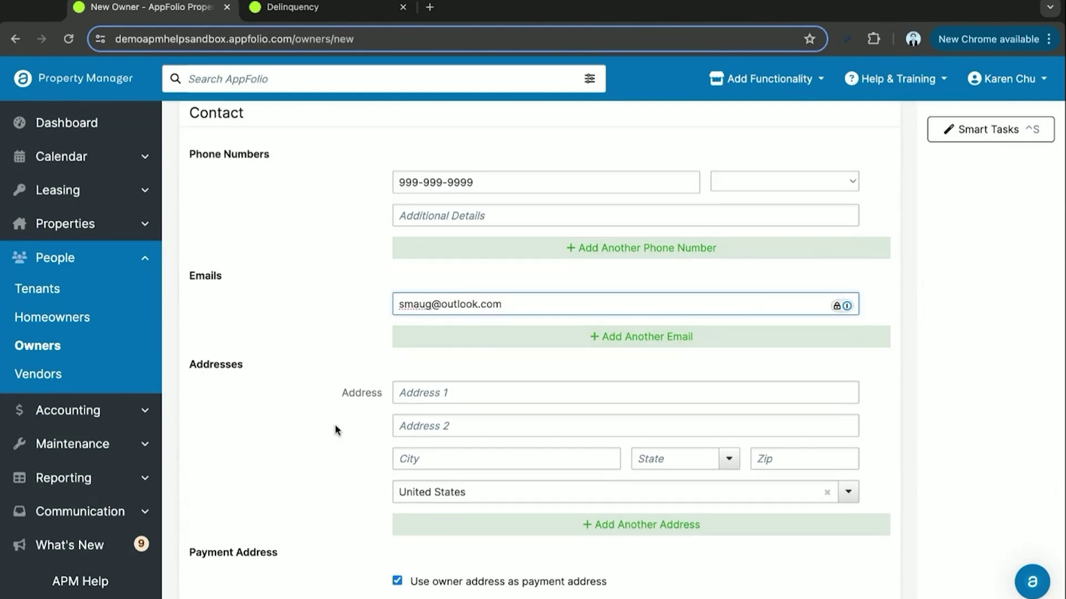
- Fill in the owner's street address, city, state and zip code
scroll(335, 427, down, 1)
click(464, 347)
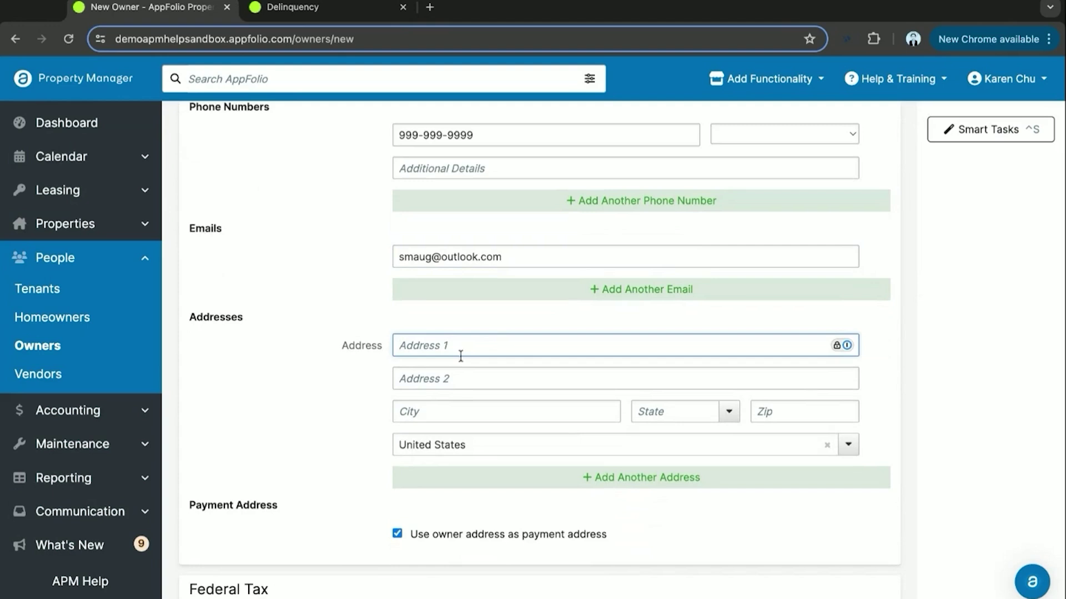
text(1004 Middle Earth Lane)
click(519, 414)
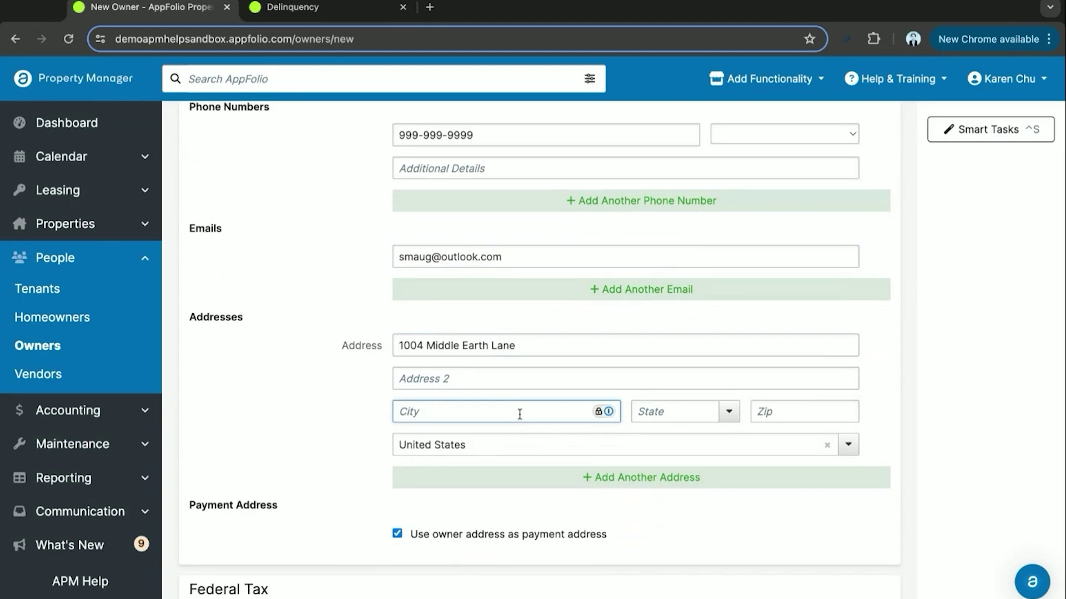
text(Dallas)
click(670, 417)
text(tx)
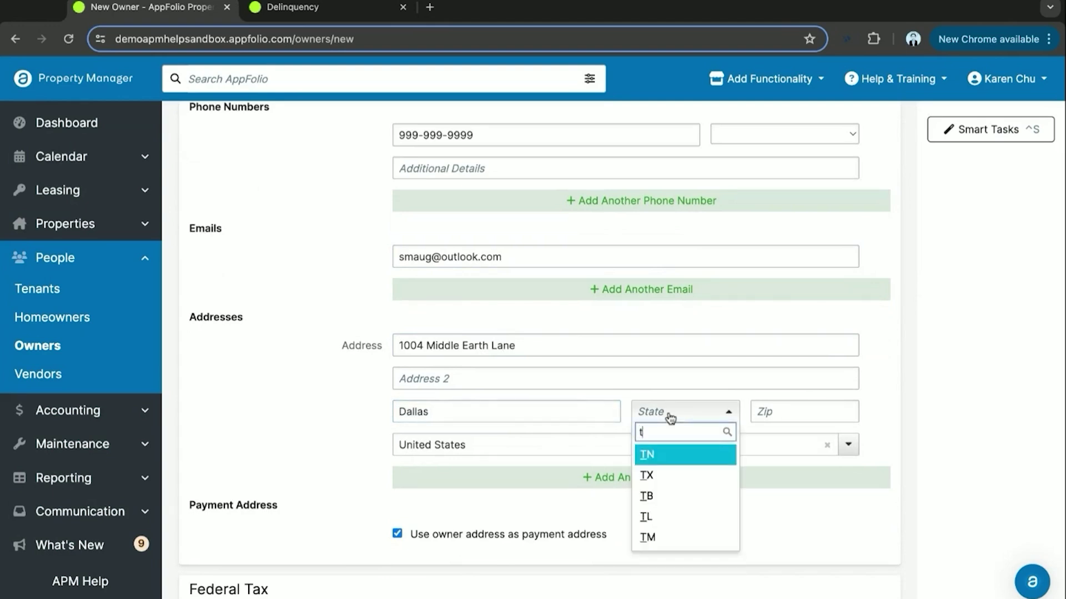
key(Return)
click(801, 409)
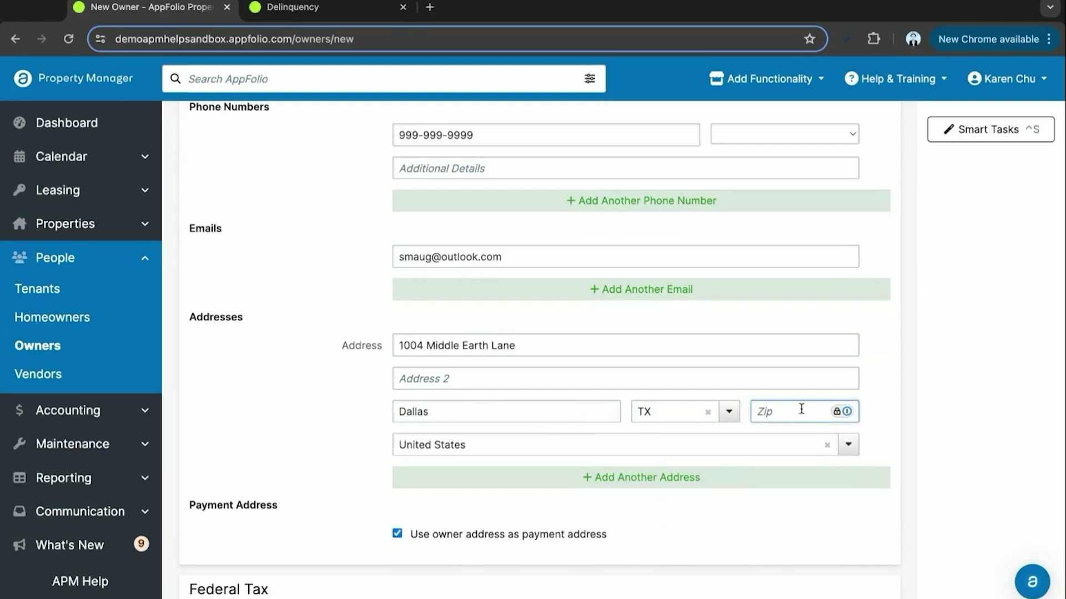
text(93456)
- Enter the owner's taxpayer name and taxpayer ID under Federal Tax
click(335, 461)
scroll(334, 460, down, 5)
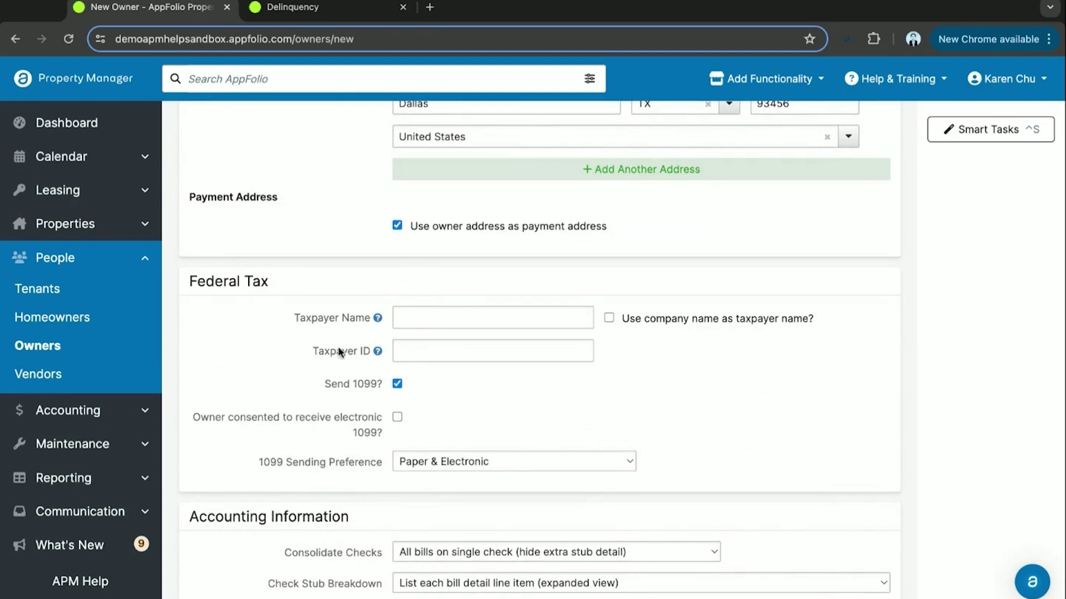
scroll(442, 307, down, 1)
click(425, 290)
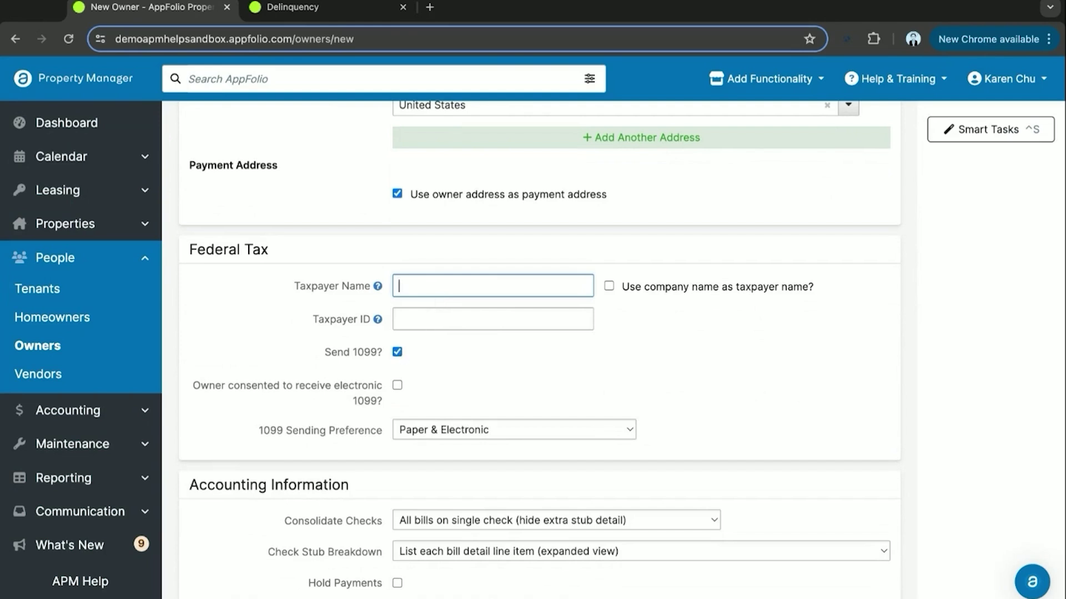
scroll(516, 317, down, 1)
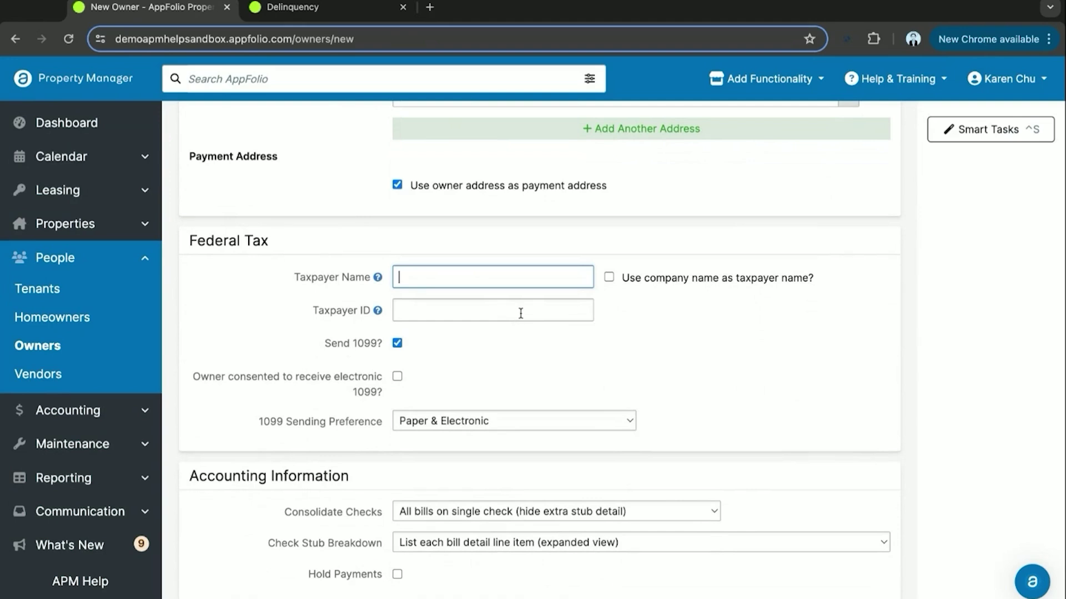
text(Smaug)
click(494, 315)
text(1)
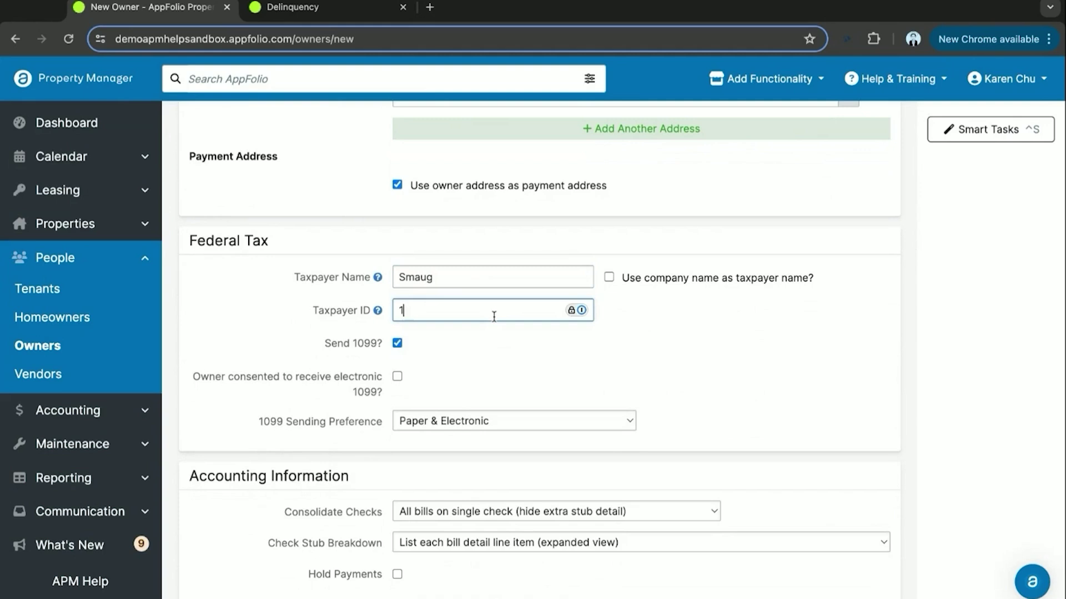
text(234567)
- Leave Hold Payments unchecked and set the Default Check Memo to 'Owner Draw'
click(524, 378)
scroll(333, 405, down, 2)
scroll(327, 399, down, 3)
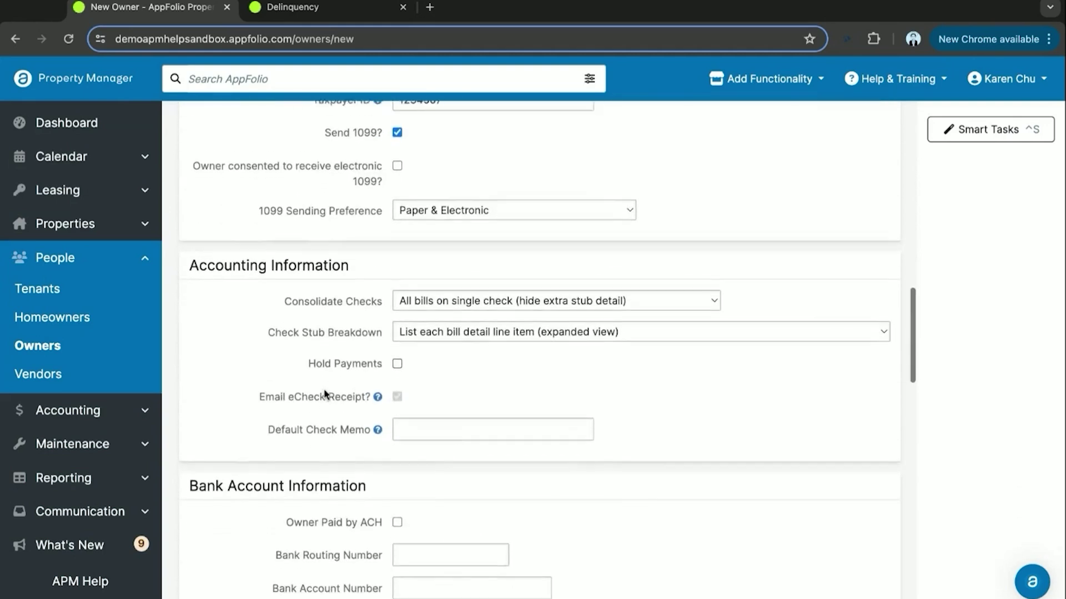
scroll(338, 363, down, 1)
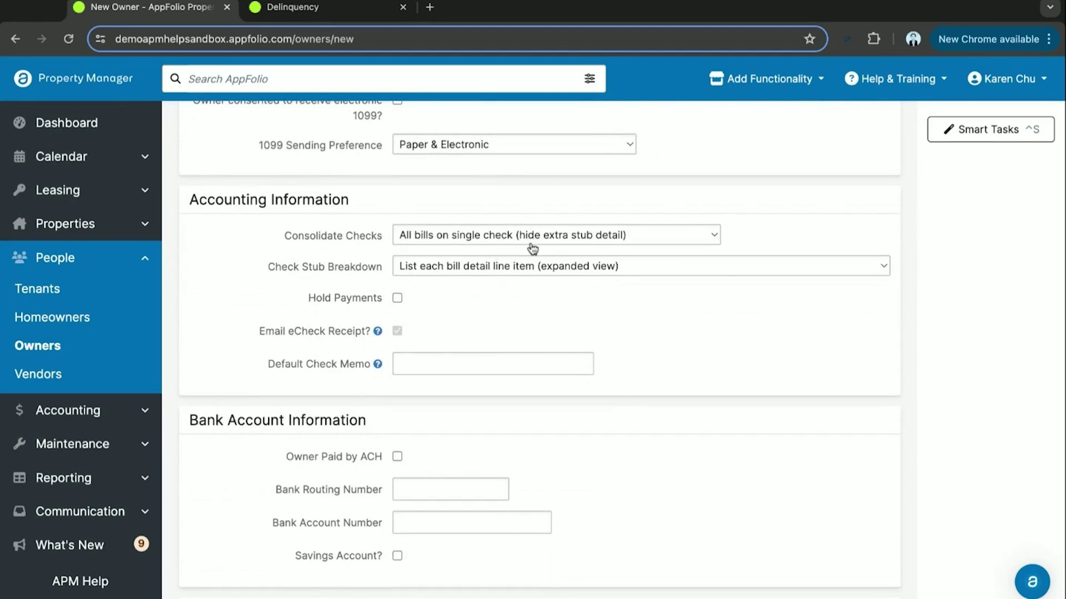
click(398, 298)
click(396, 300)
click(397, 299)
click(427, 359)
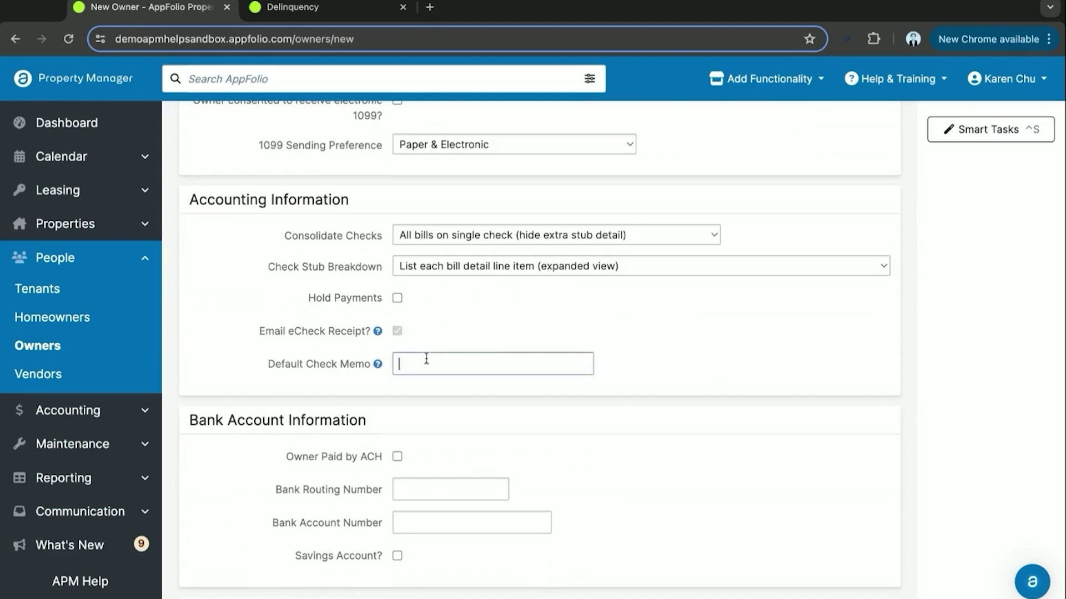
text(Owne)
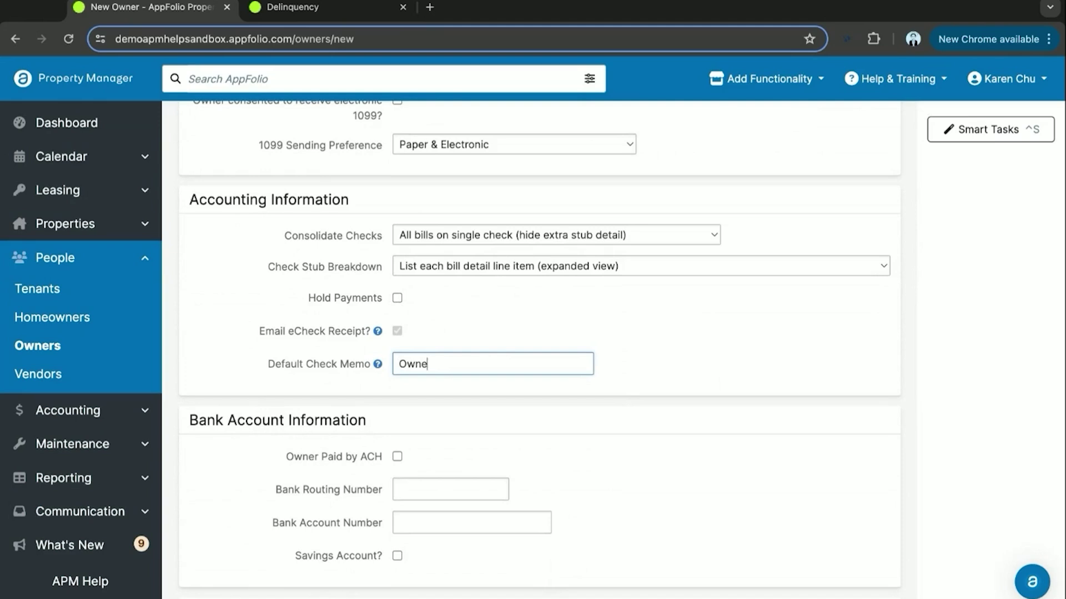
text(r Draw)
click(539, 311)
scroll(537, 320, down, 2)
scroll(375, 307, down, 1)
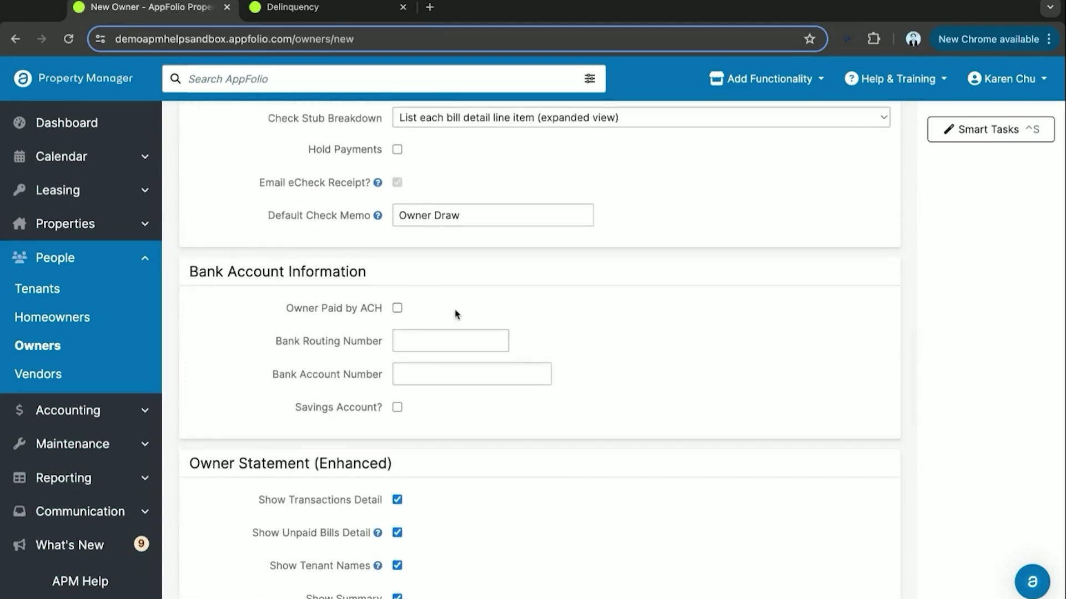
scroll(407, 285, down, 1)
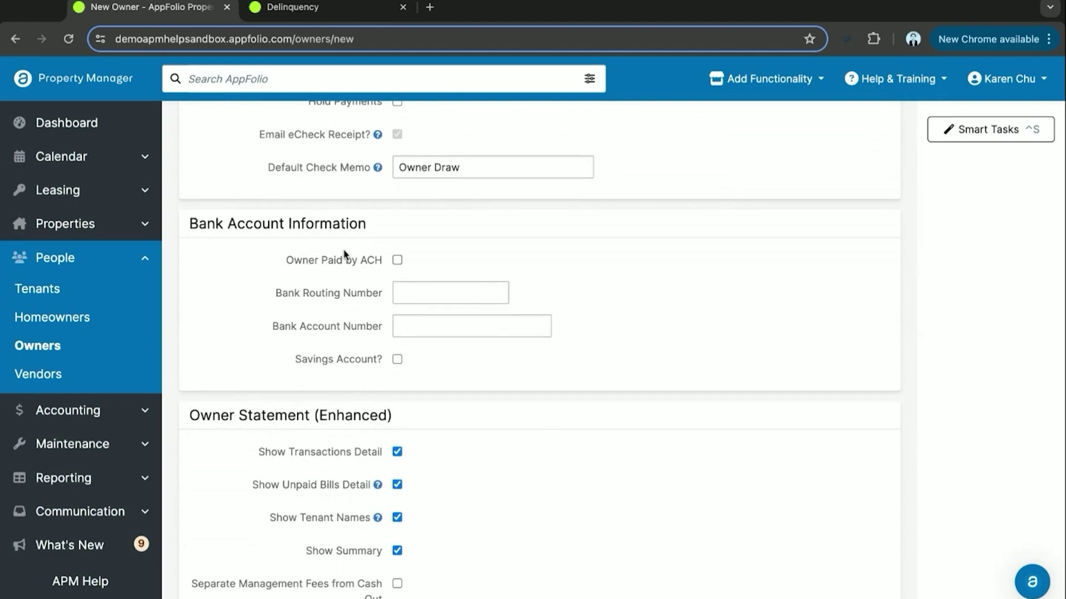
click(398, 262)
click(420, 286)
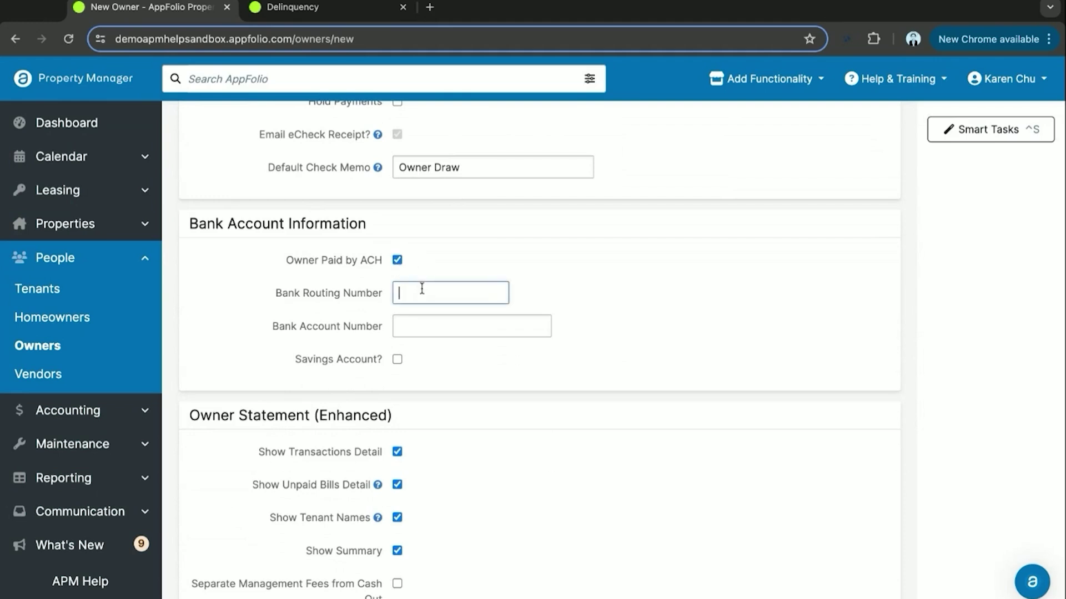
click(444, 327)
click(609, 351)
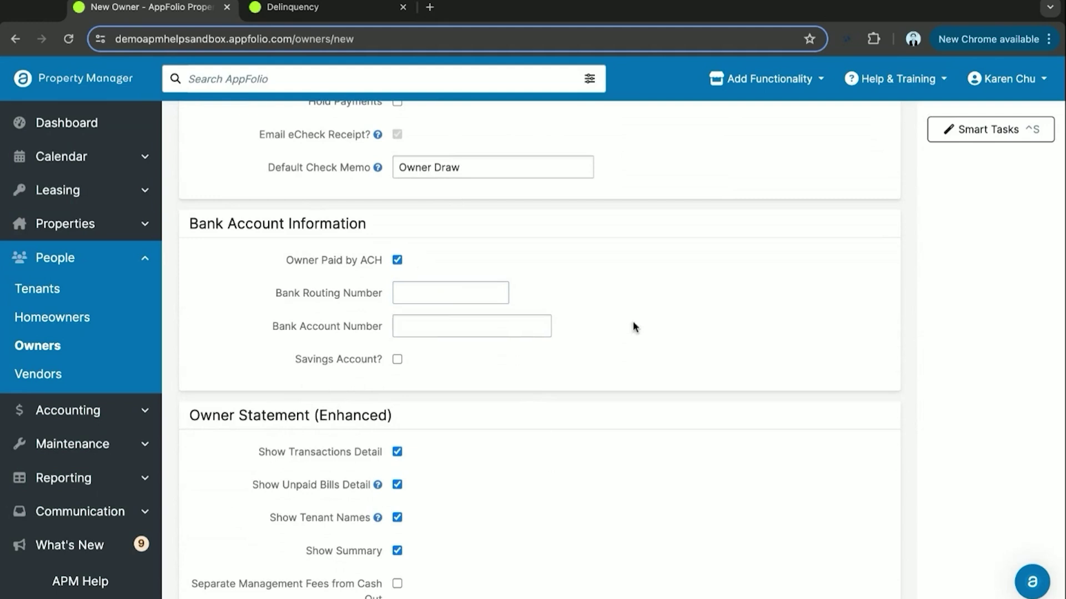
scroll(603, 344, down, 1)
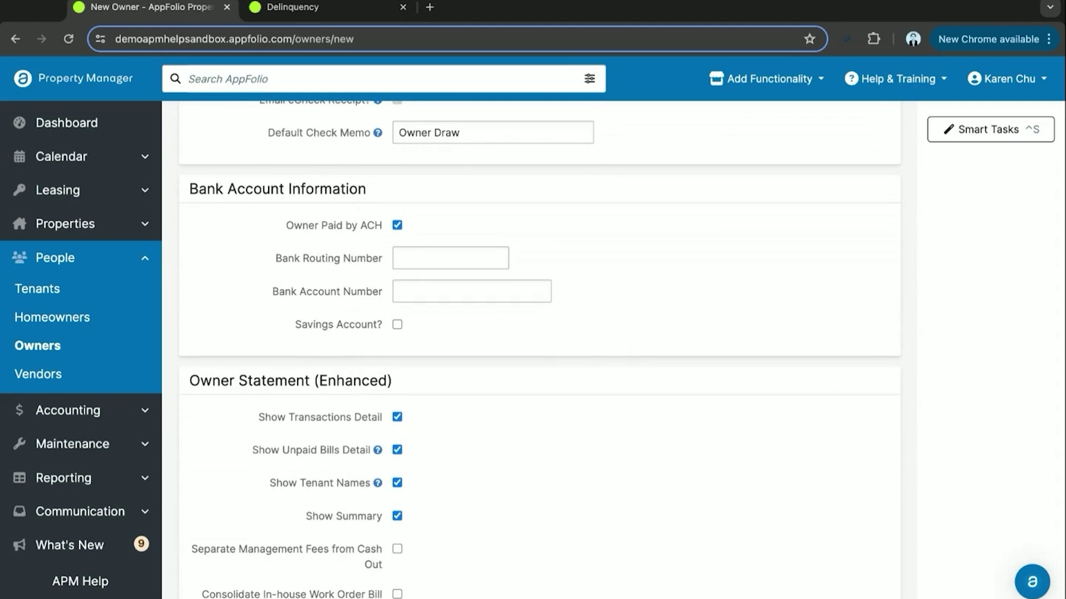
scroll(530, 316, down, 3)
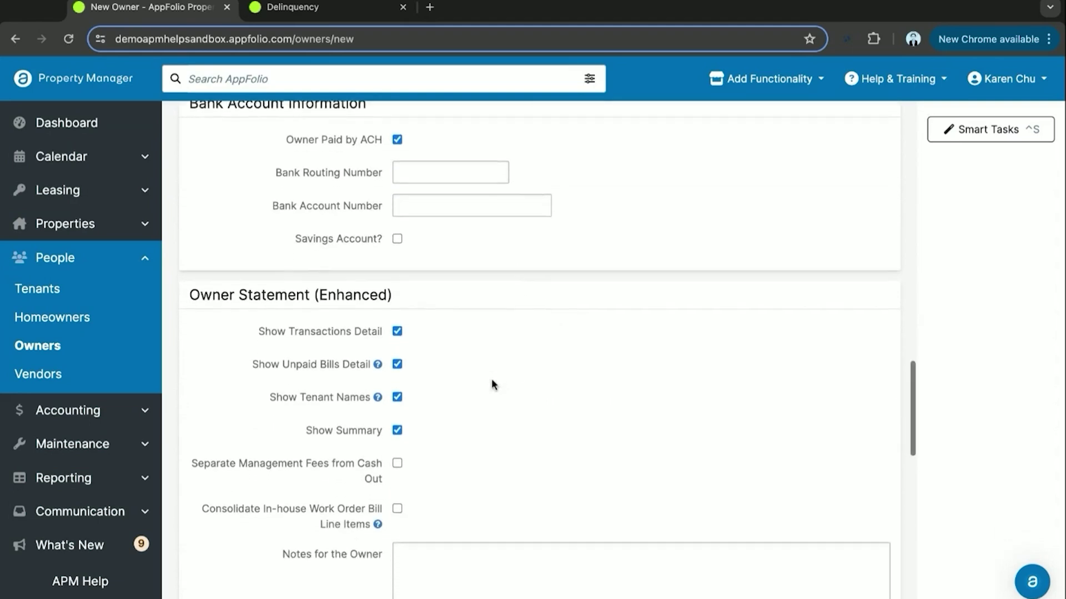
scroll(491, 380, down, 5)
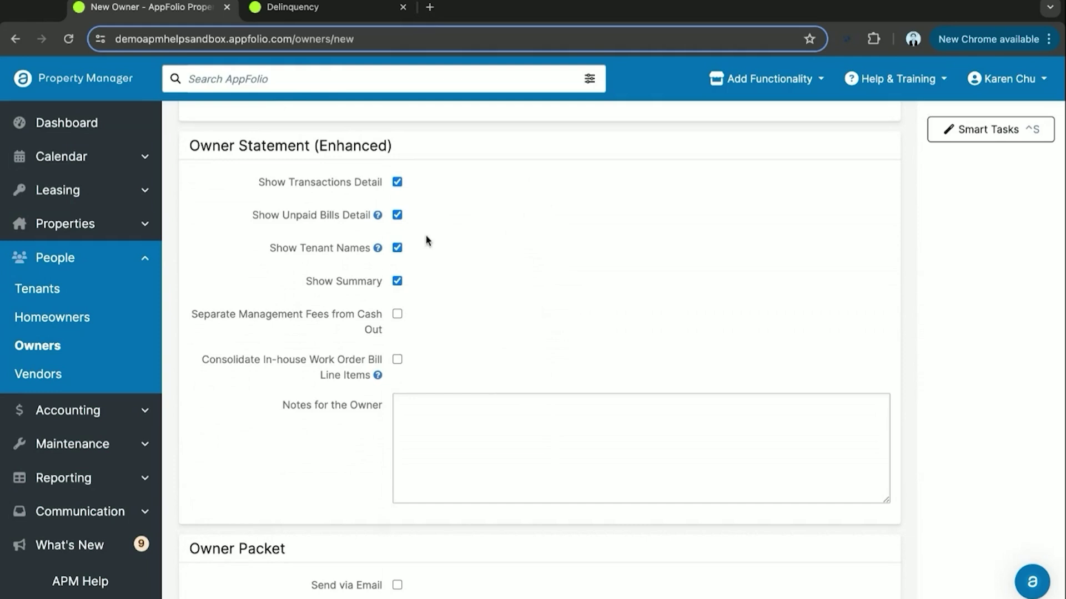
click(398, 185)
click(400, 186)
scroll(412, 352, down, 1)
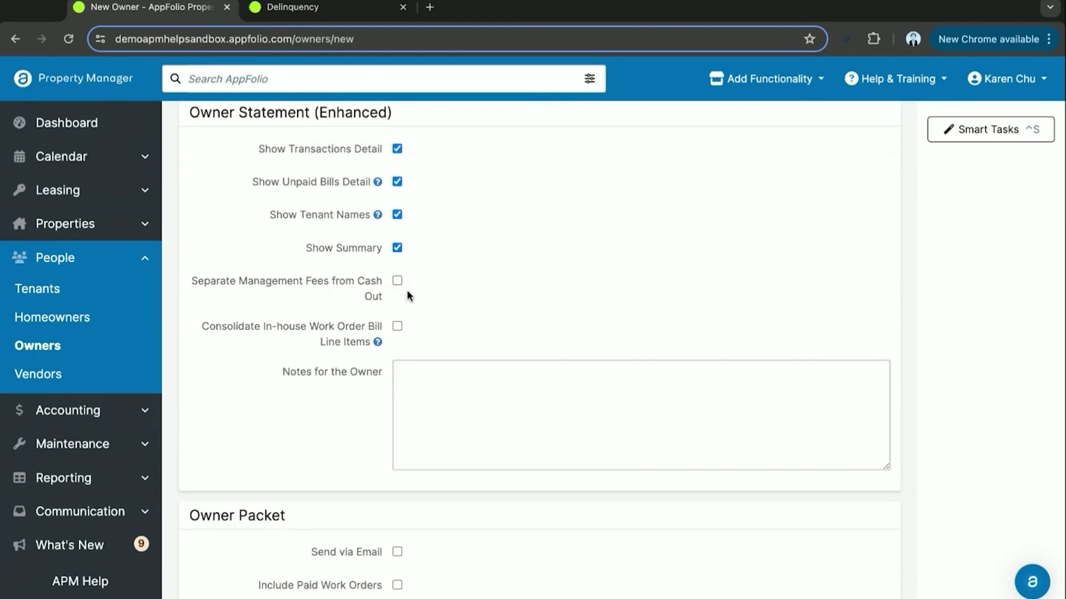
scroll(434, 329, down, 3)
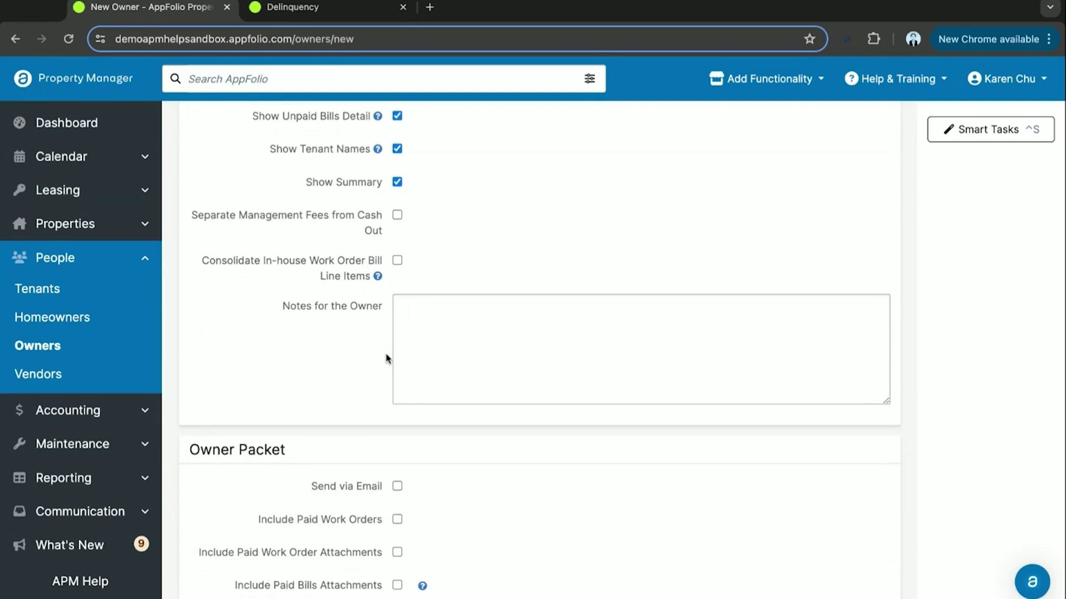
scroll(387, 358, down, 3)
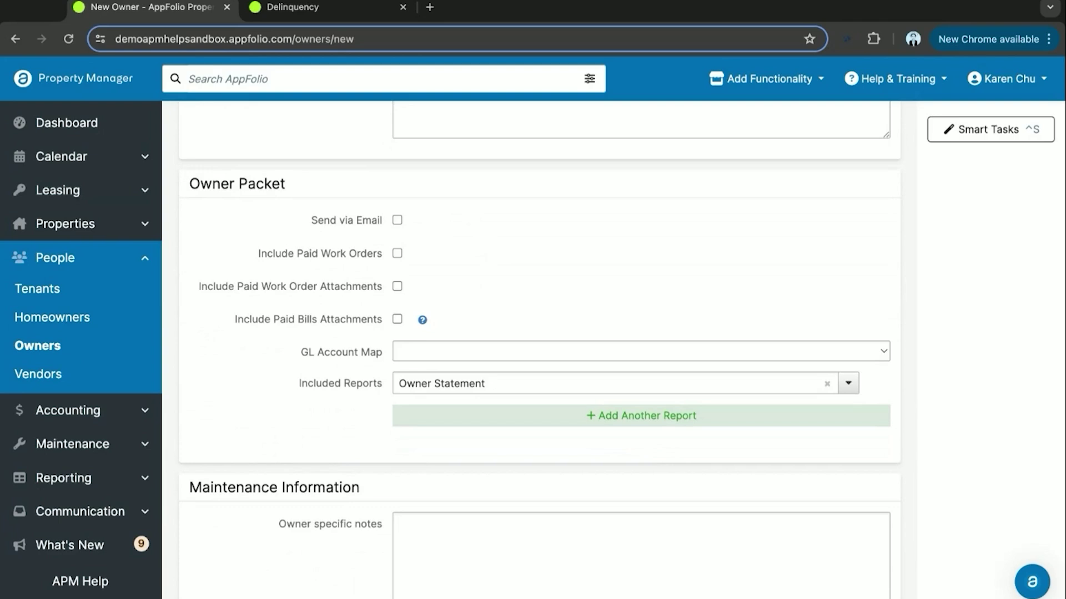
- Check Send via Email and include Owner Statement (Enhanced) as the first packet report
click(397, 220)
click(506, 393)
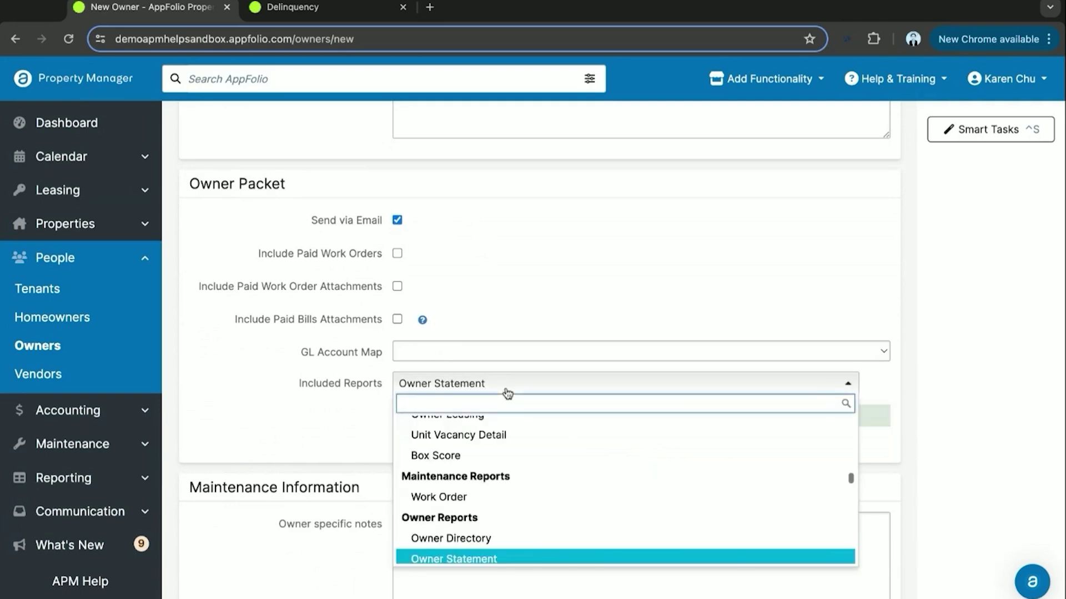
text(owner)
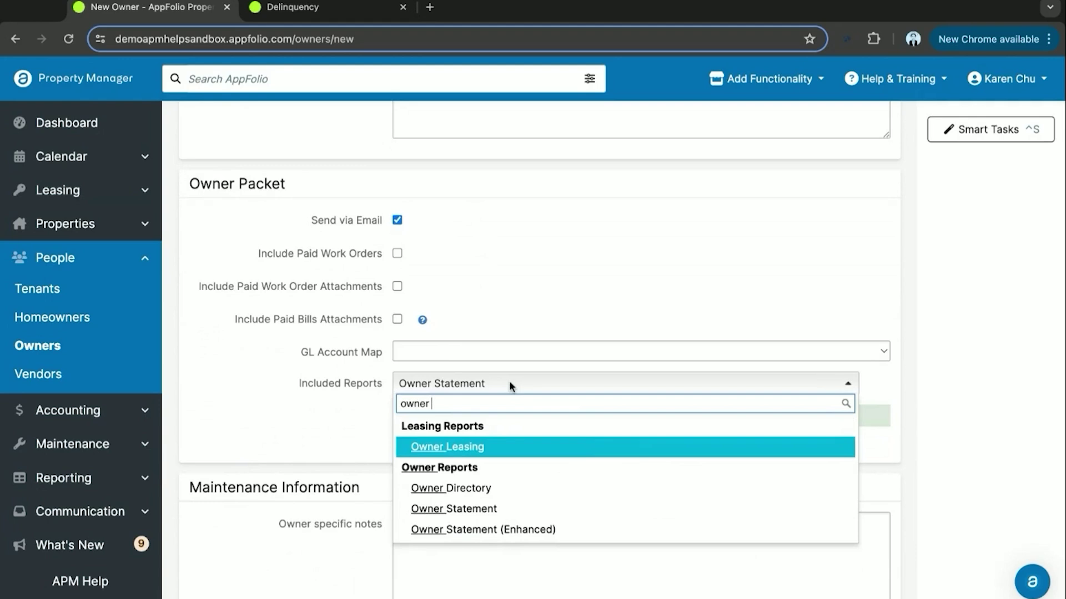
click(528, 542)
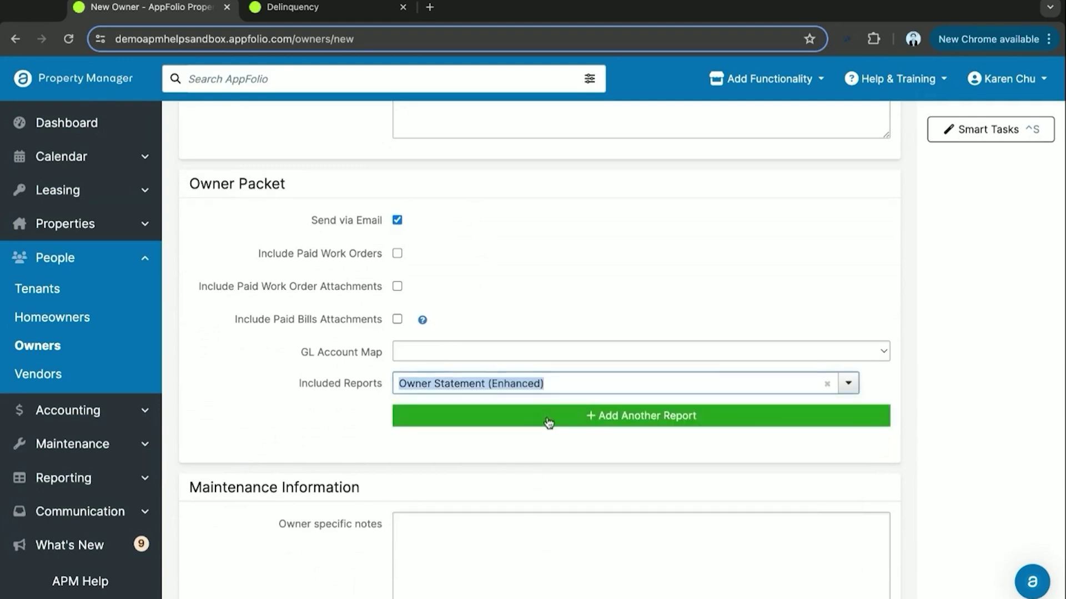
- Add Cash Flow, Income Statement and Balance Sheet reports to the owner packet
click(548, 417)
click(549, 421)
text(cash)
key(Return)
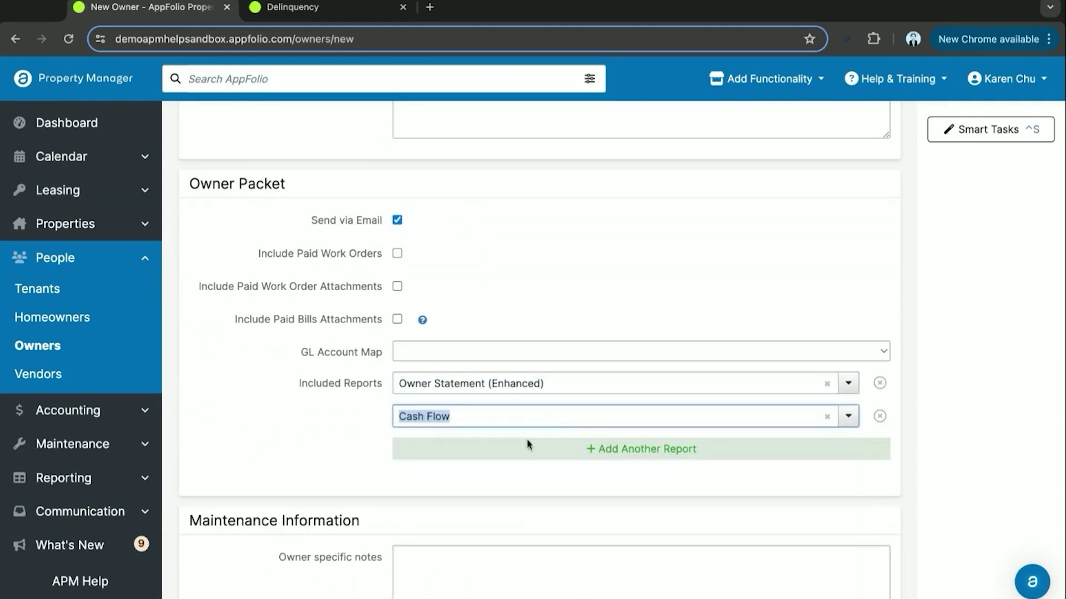
click(525, 448)
click(523, 450)
text(inc)
key(Return)
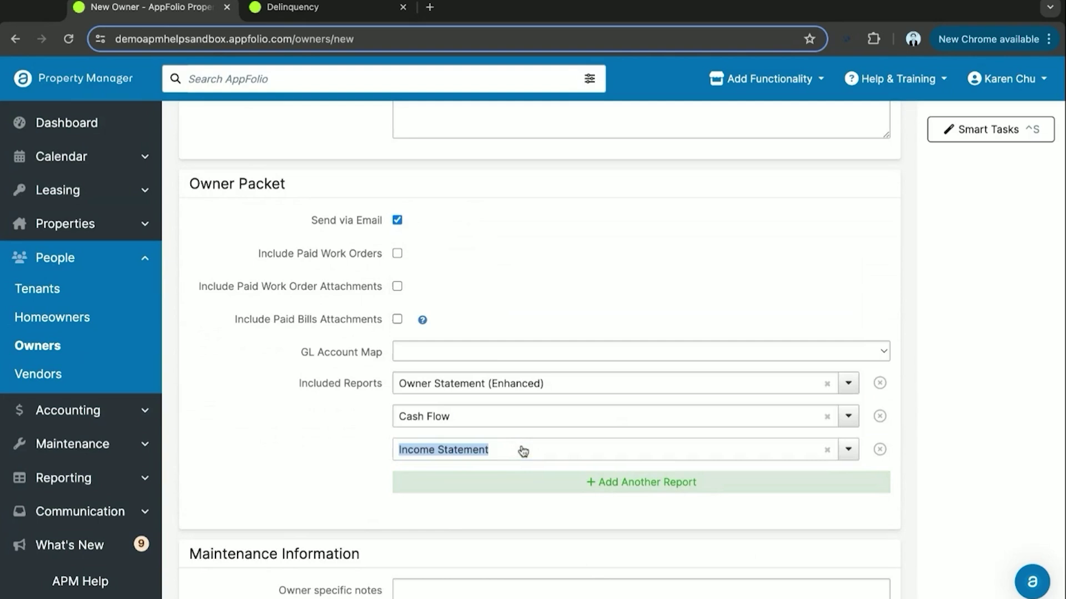
click(538, 482)
click(539, 485)
text(balance)
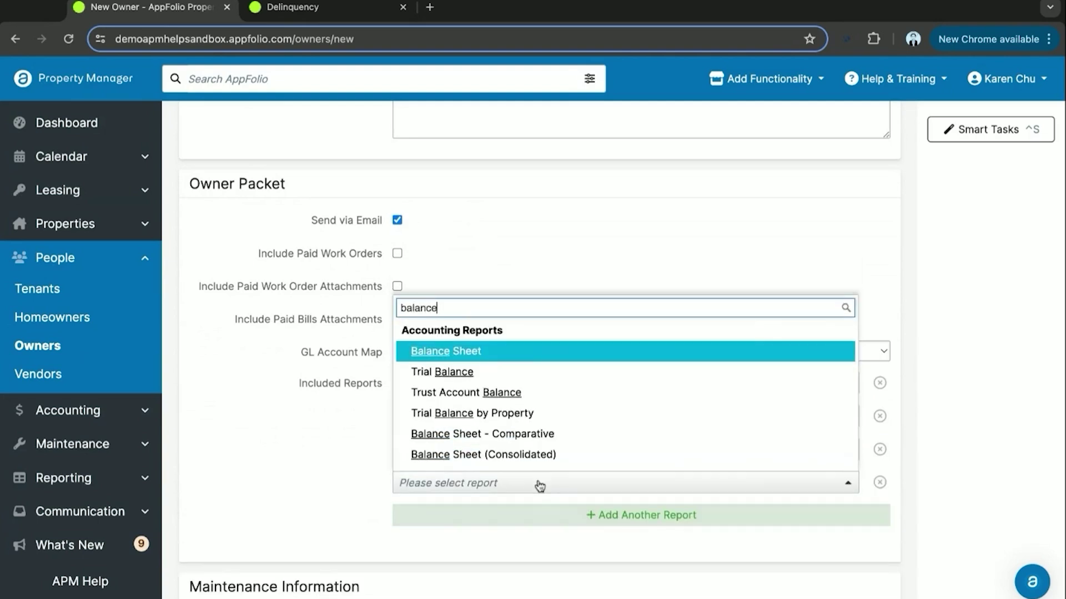
key(Return)
scroll(292, 483, down, 1)
scroll(292, 487, down, 1)
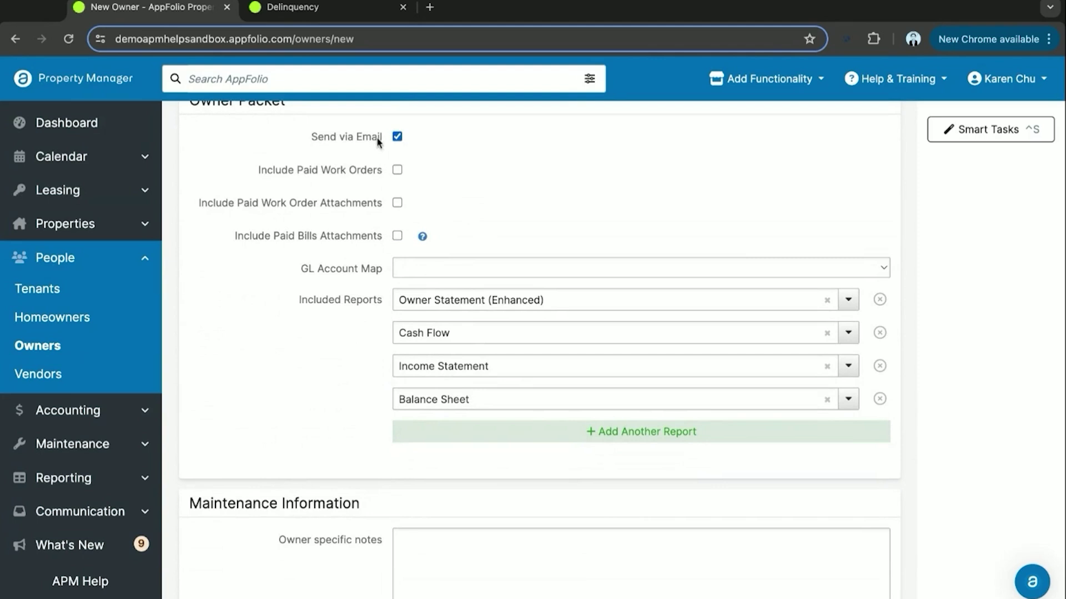
scroll(310, 281, down, 1)
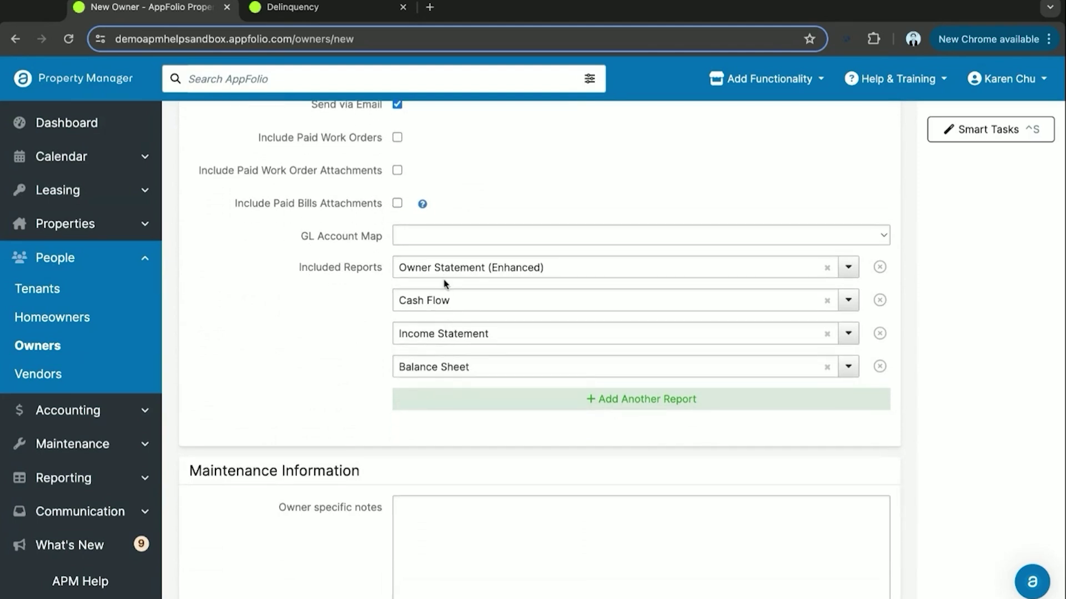
scroll(344, 339, down, 3)
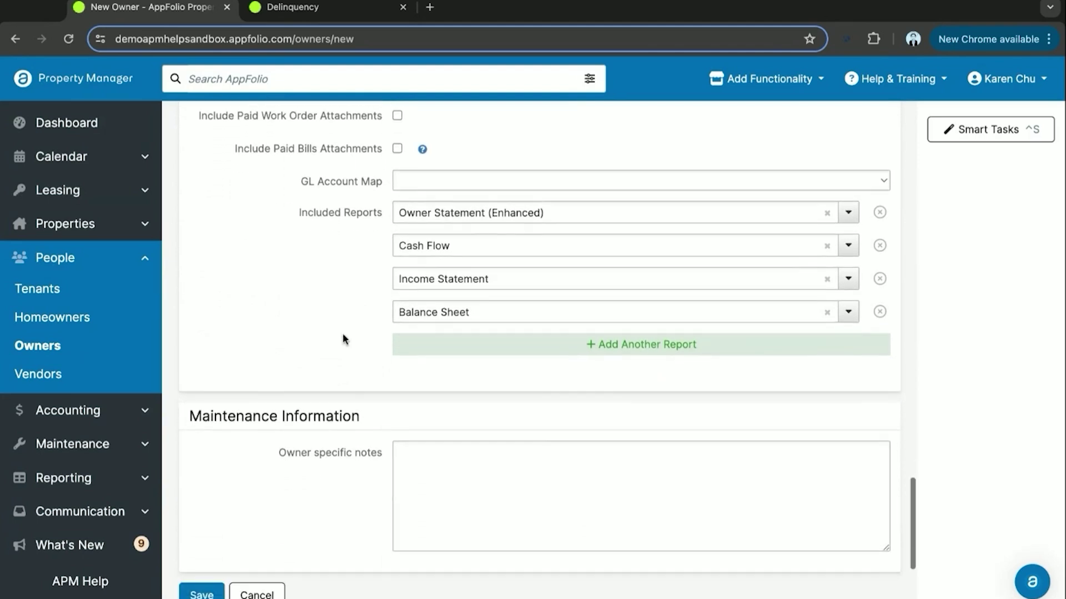
scroll(351, 439, down, 1)
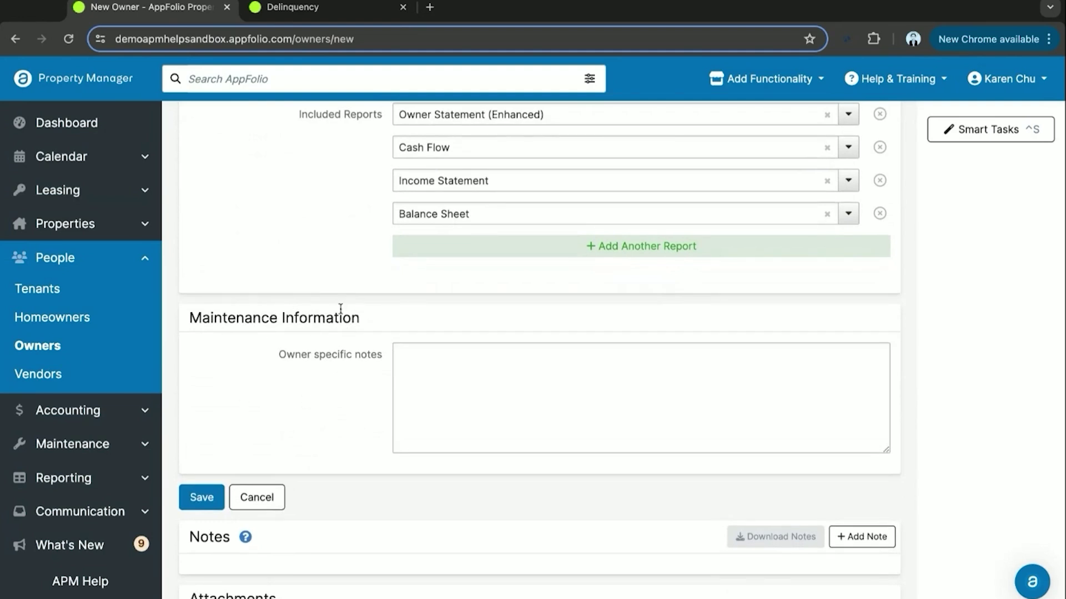
triple_click(303, 358)
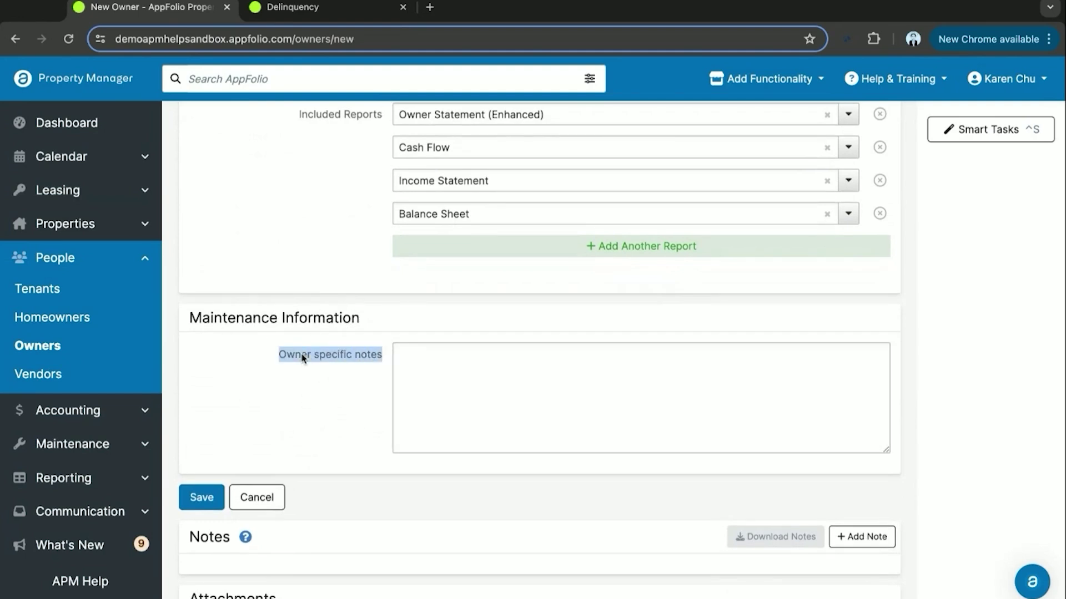
click(331, 393)
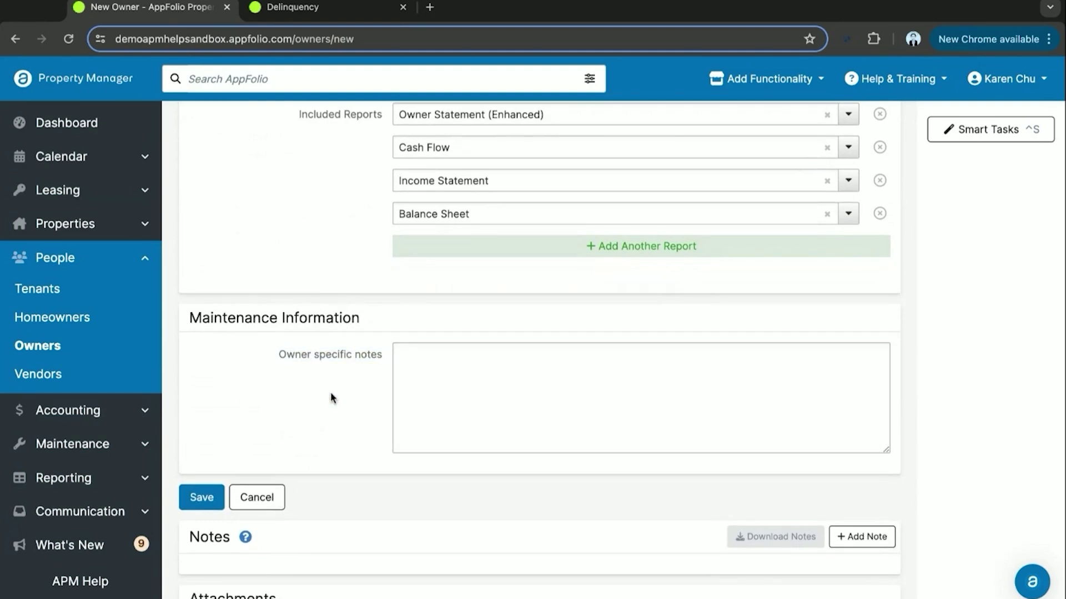
triple_click(300, 358)
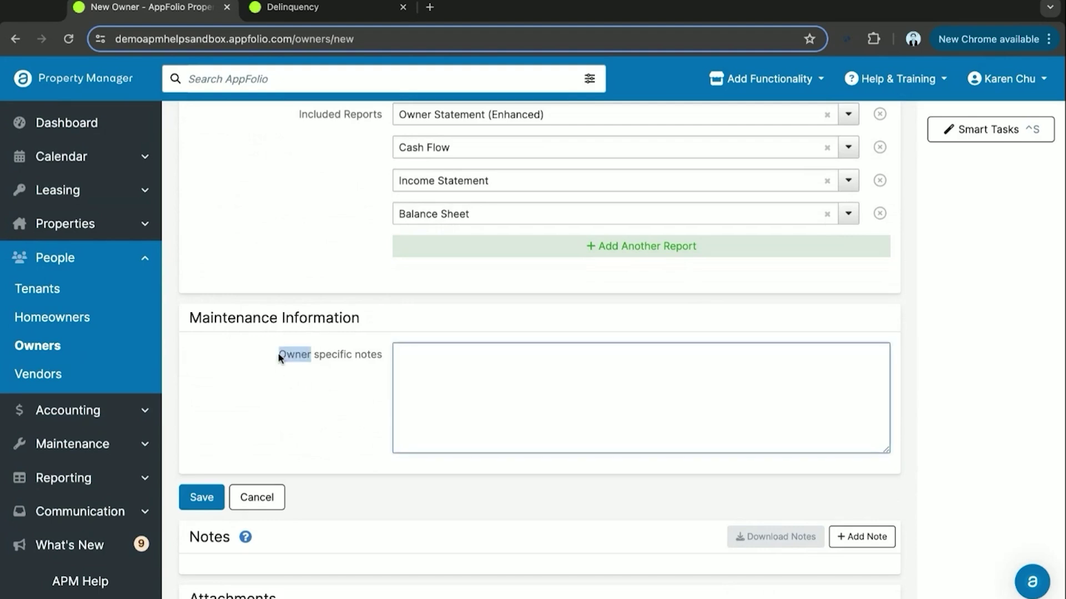
click(324, 425)
scroll(249, 437, down, 1)
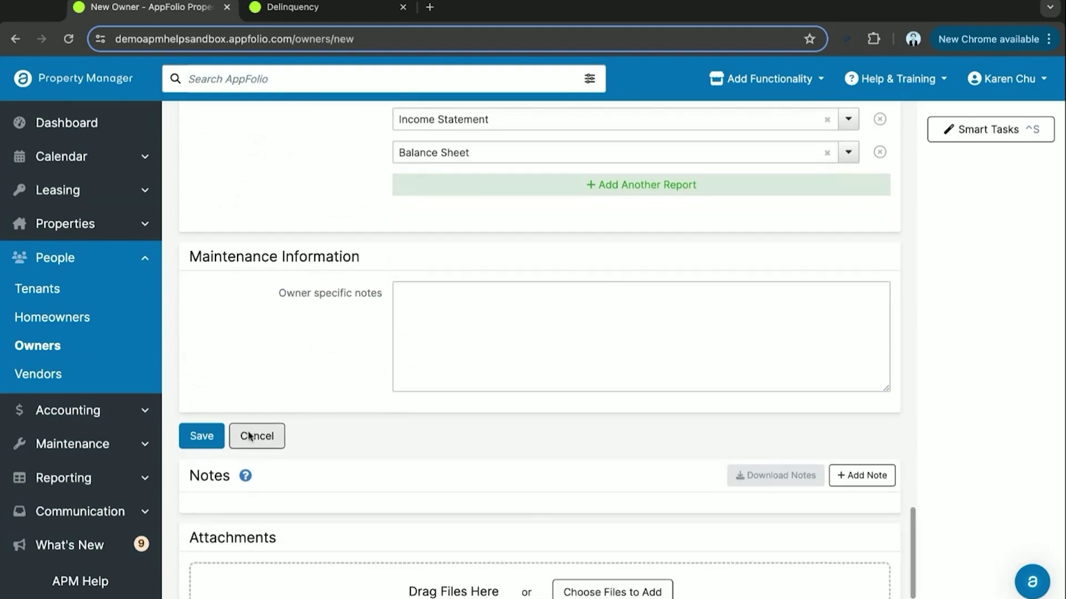
scroll(248, 401, up, 5)
scroll(249, 400, up, 15)
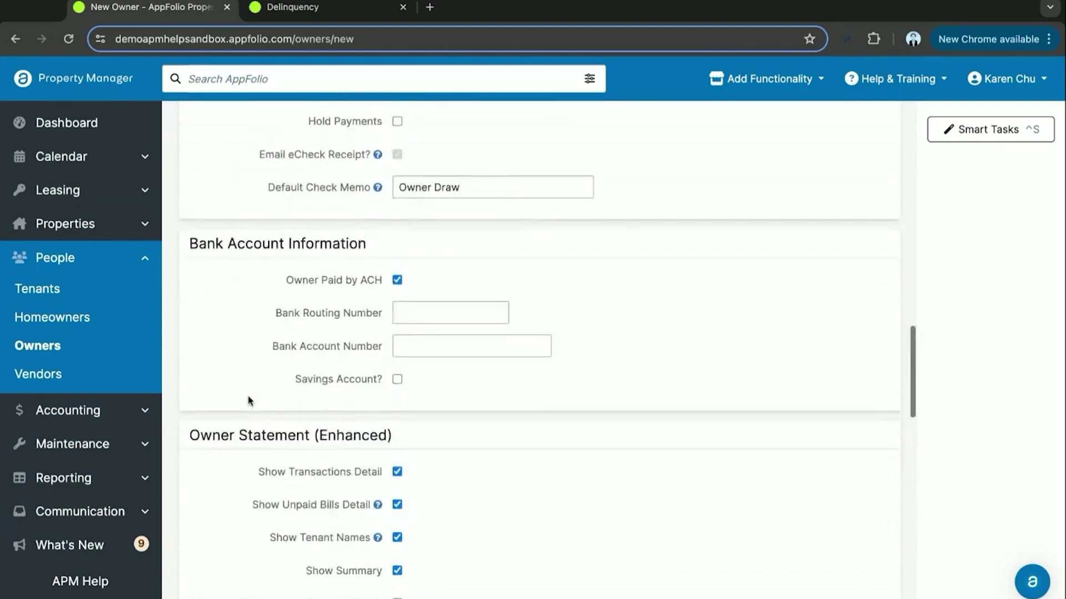
scroll(250, 400, down, 18)
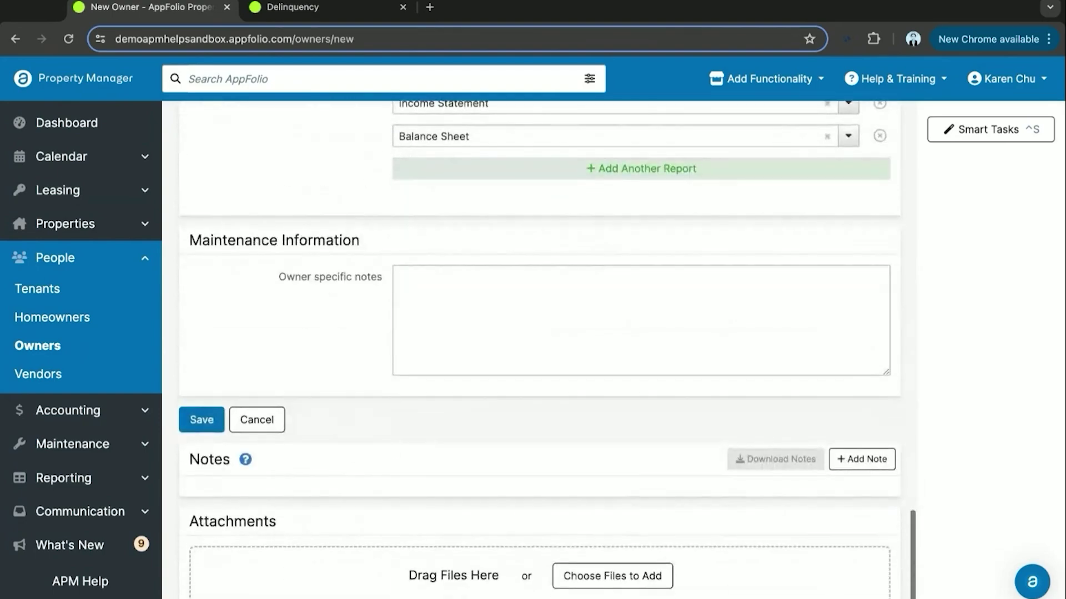
- Save the completed new owner record
click(203, 421)
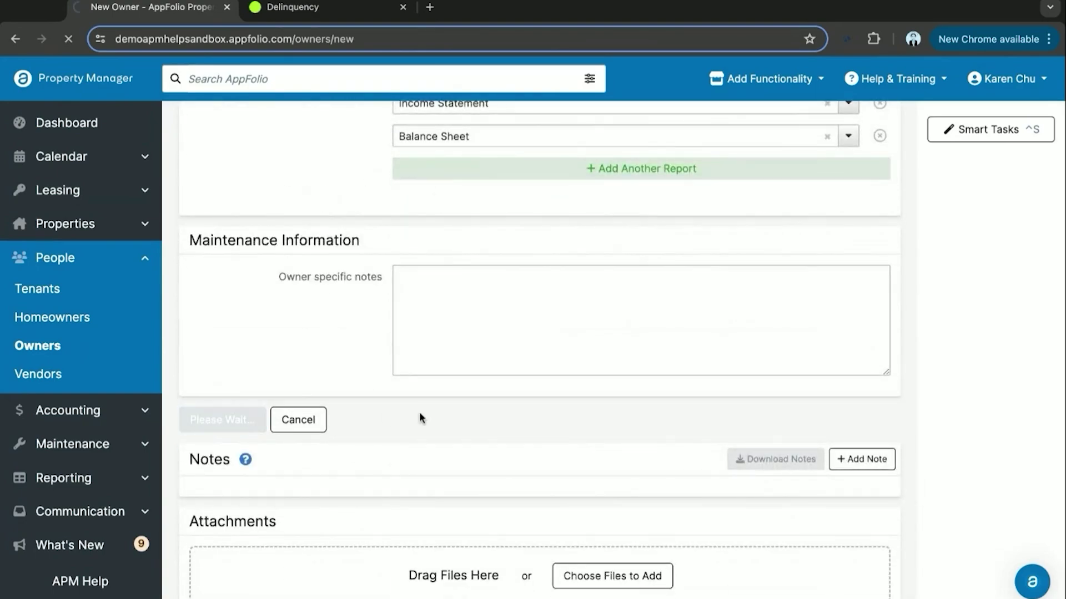